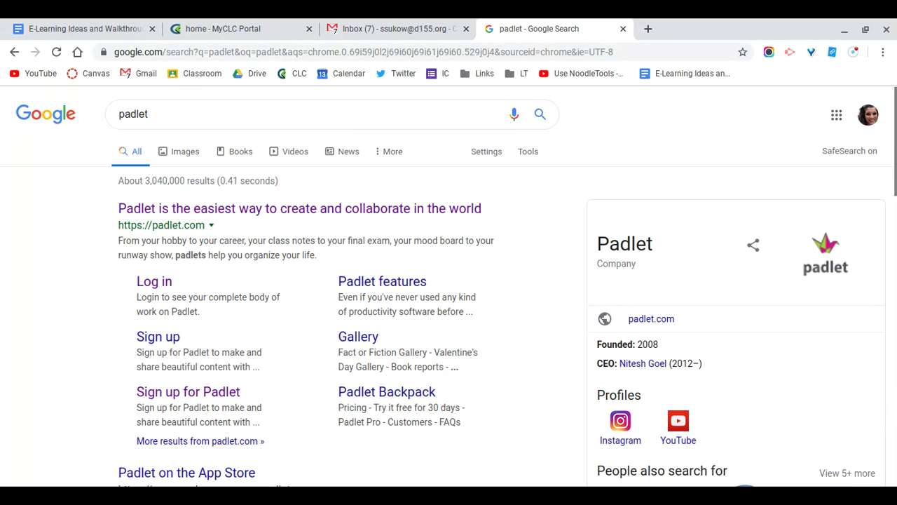
- Open the Padlet site from the search results and create a new padlet with the Grid layout
click(418, 209)
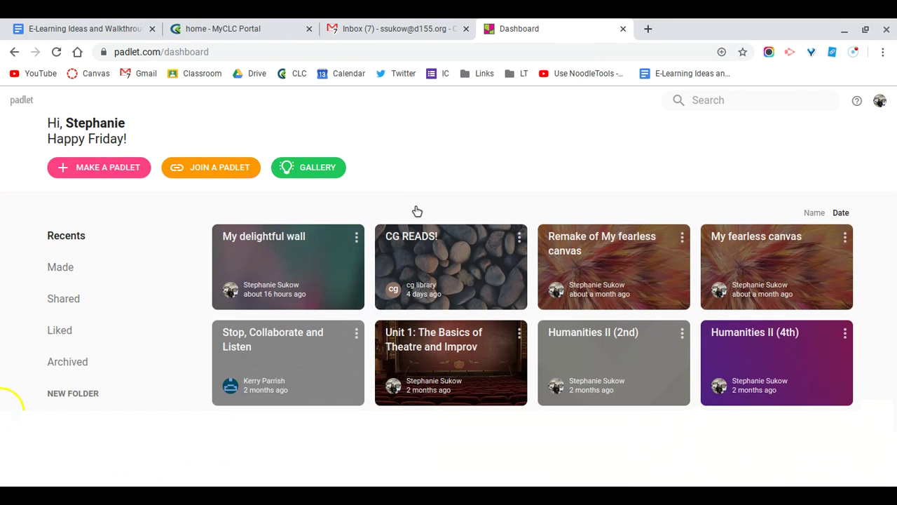
click(880, 102)
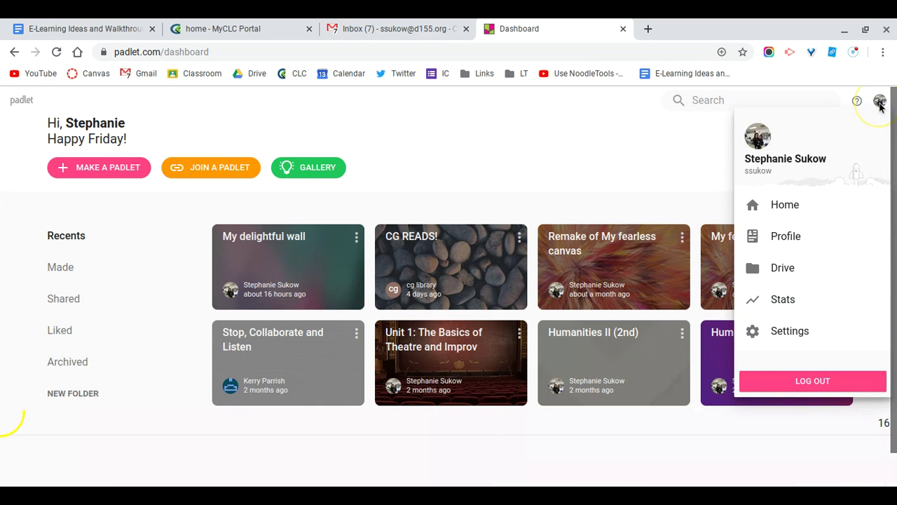
click(414, 114)
click(84, 167)
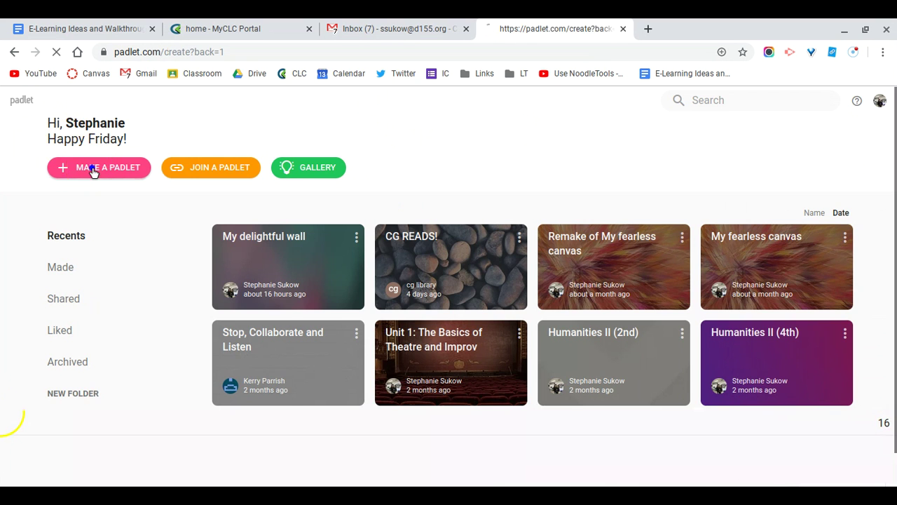
scroll(860, 335, down, 2)
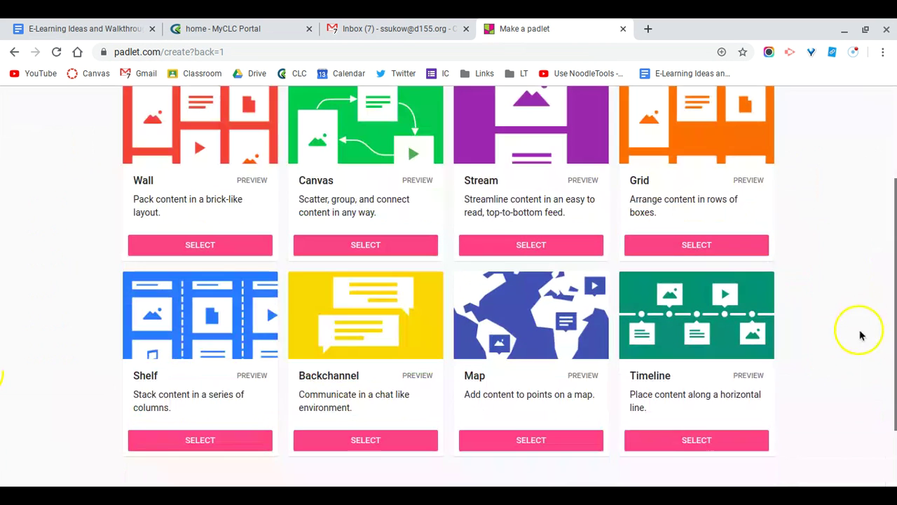
click(694, 247)
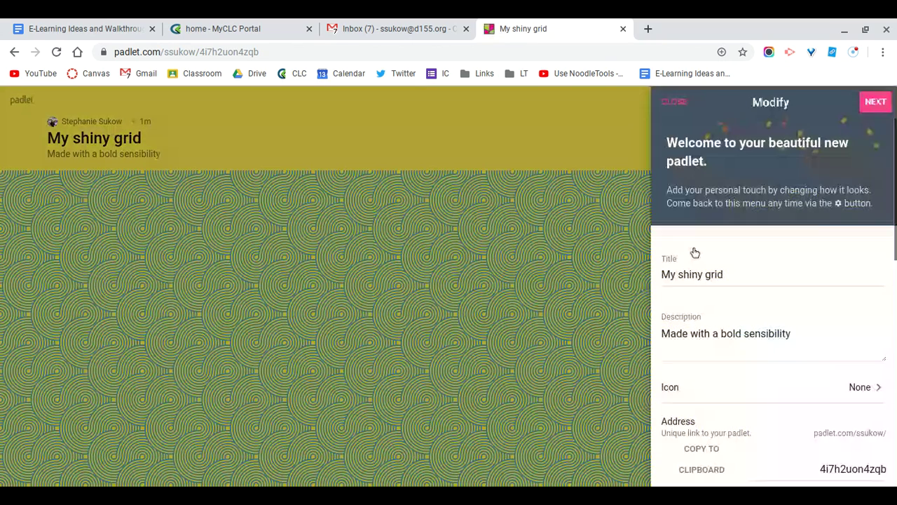
- Examine the new padlet's title, description, icon, address and appearance settings
click(733, 273)
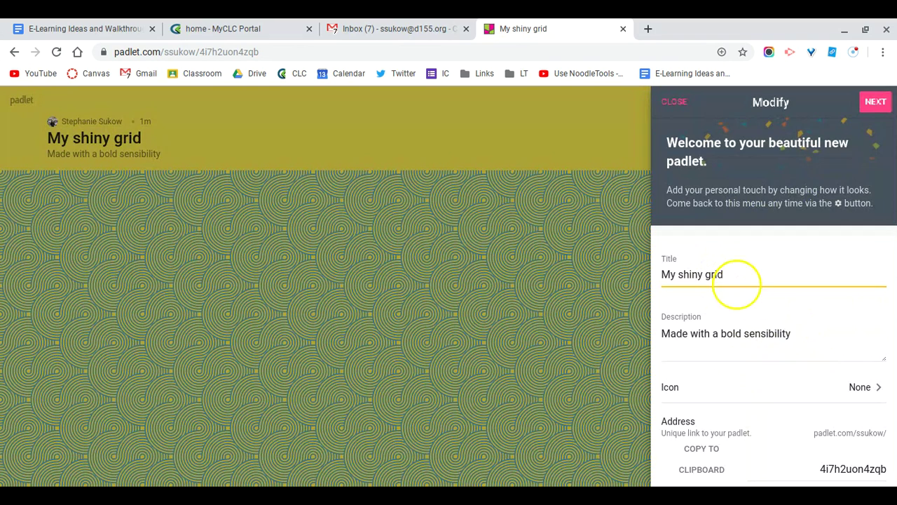
click(791, 333)
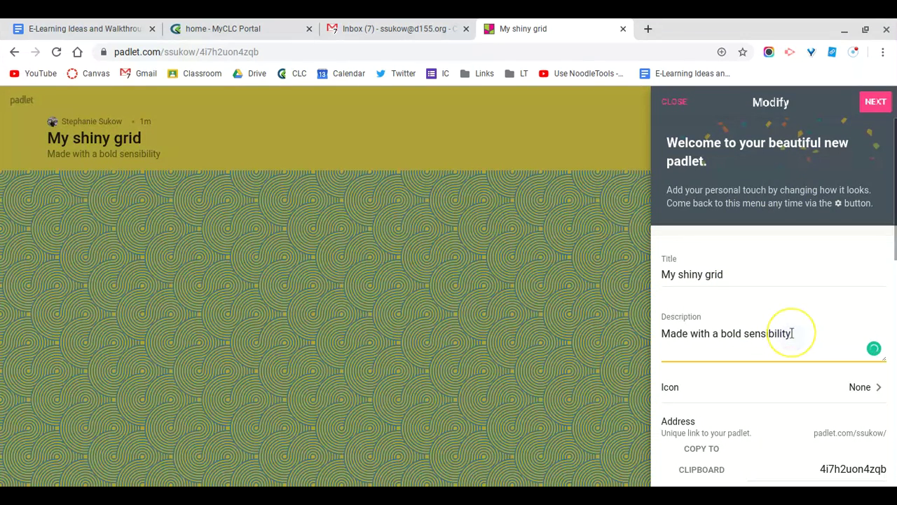
click(788, 334)
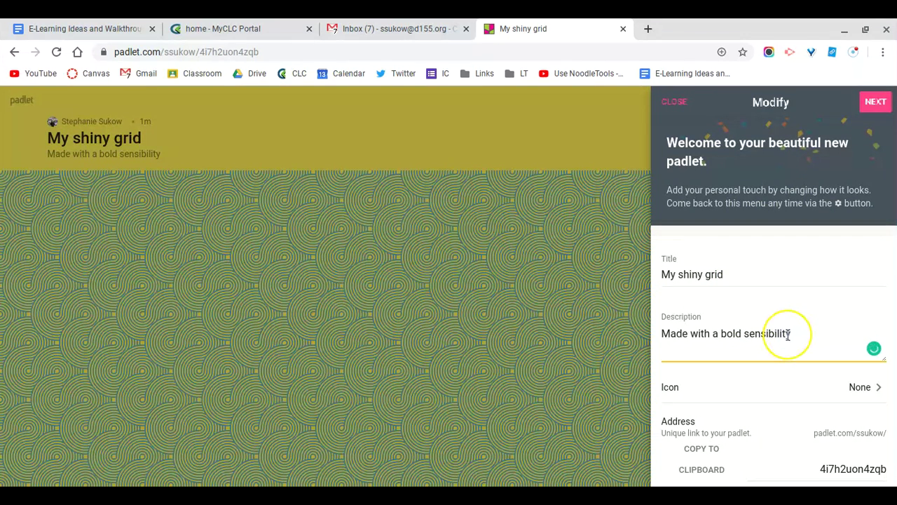
scroll(788, 334, down, 1)
click(737, 302)
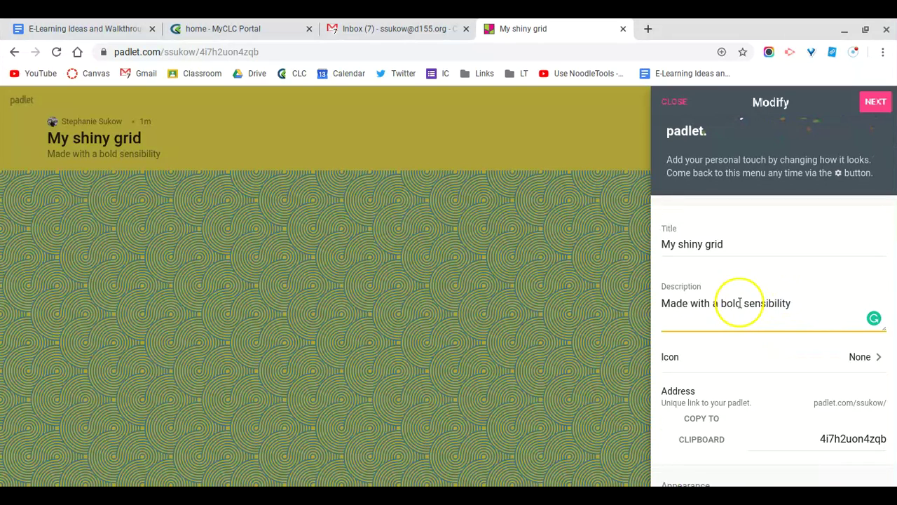
scroll(781, 298, down, 1)
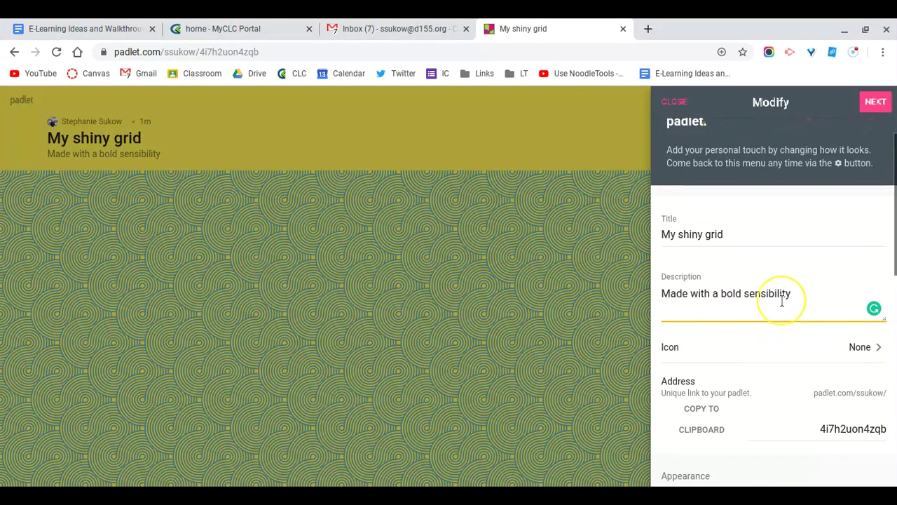
scroll(785, 379, down, 3)
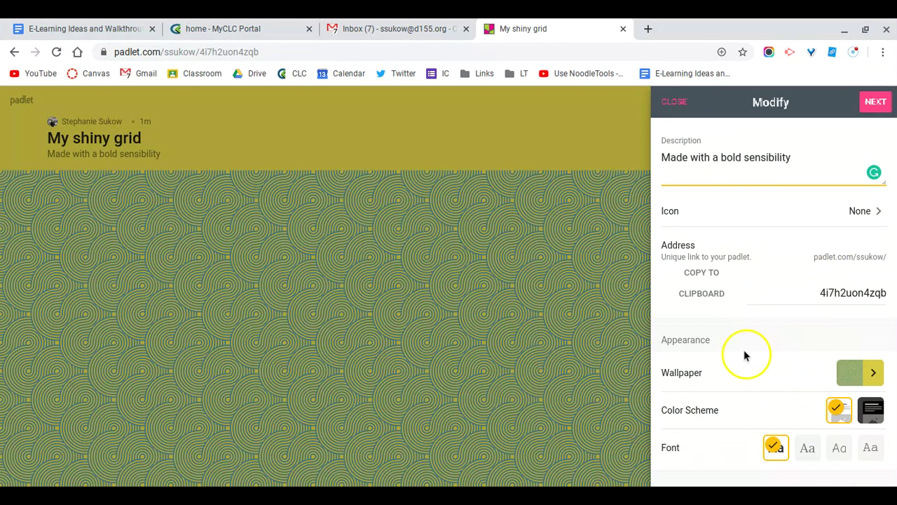
scroll(868, 413, down, 1)
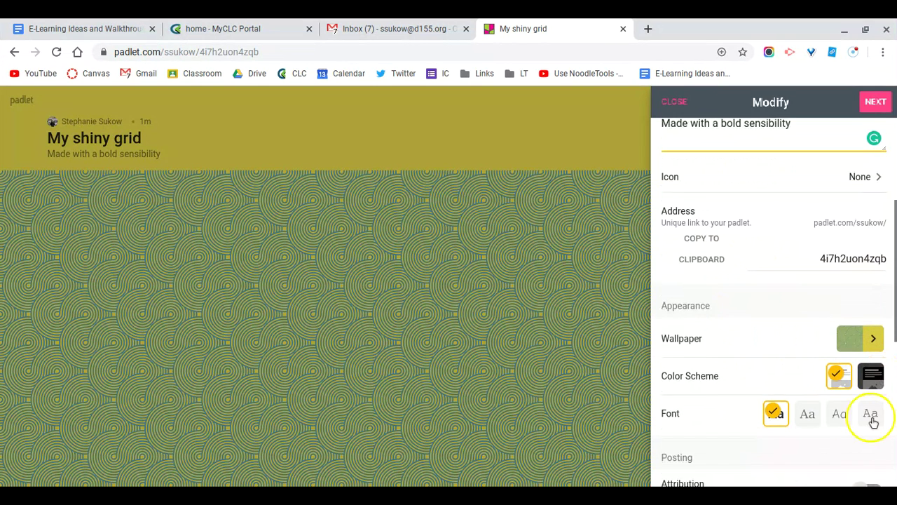
- Enable author attribution above each post and allow viewers to comment on posts
scroll(841, 407, down, 2)
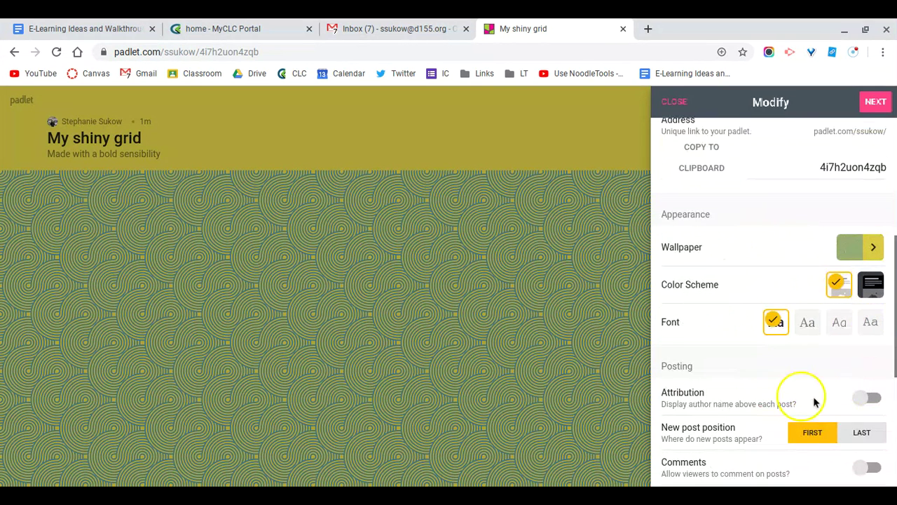
click(871, 398)
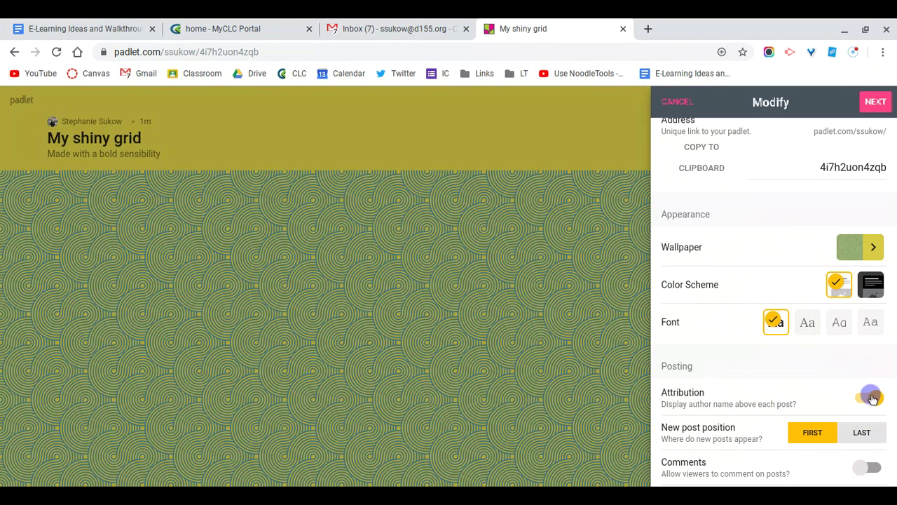
click(873, 394)
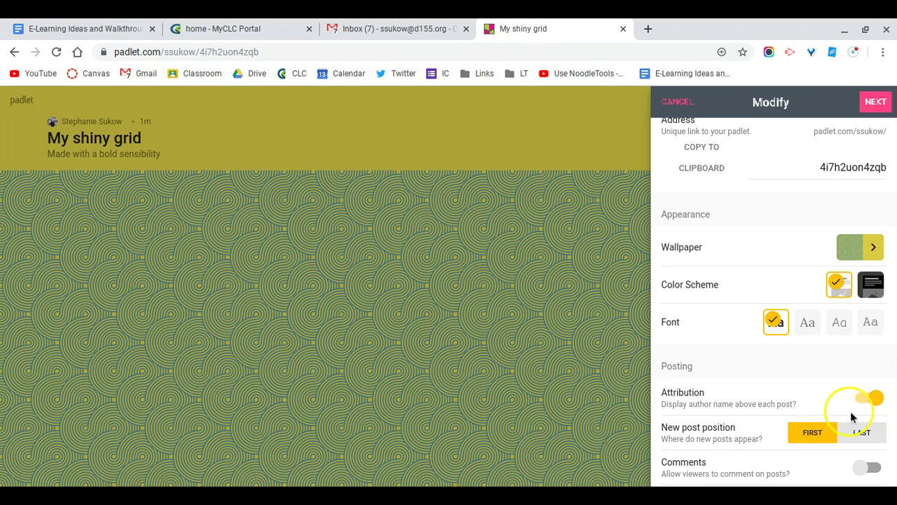
scroll(865, 432, down, 1)
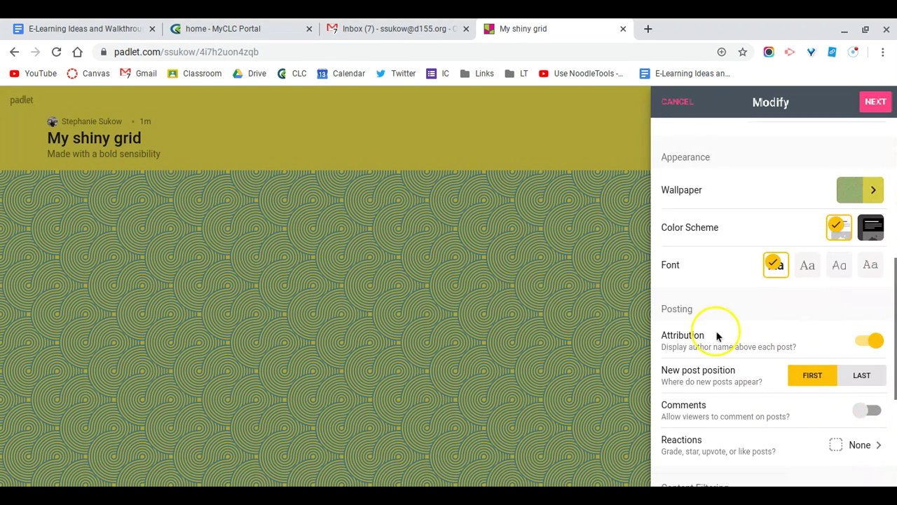
click(867, 410)
- Set the padlet's post reactions to Star and return to the padlet settings
scroll(803, 440, down, 1)
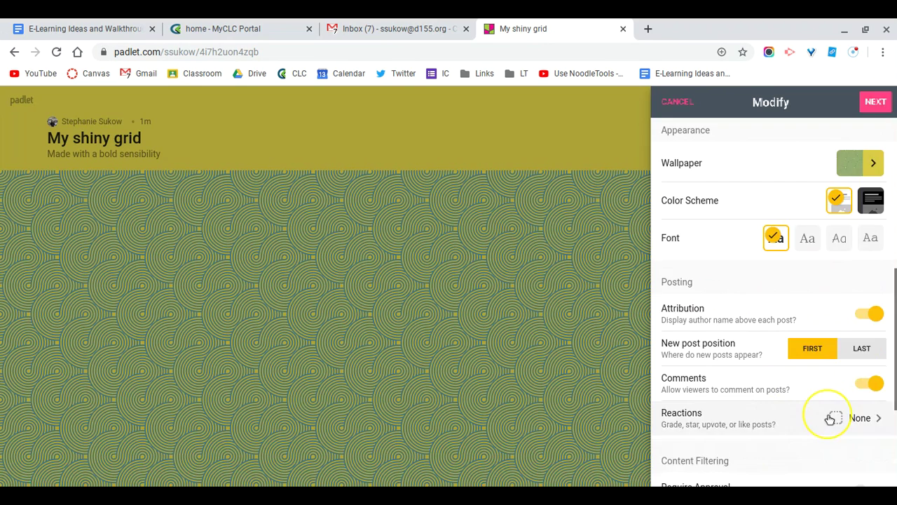
click(830, 414)
click(752, 252)
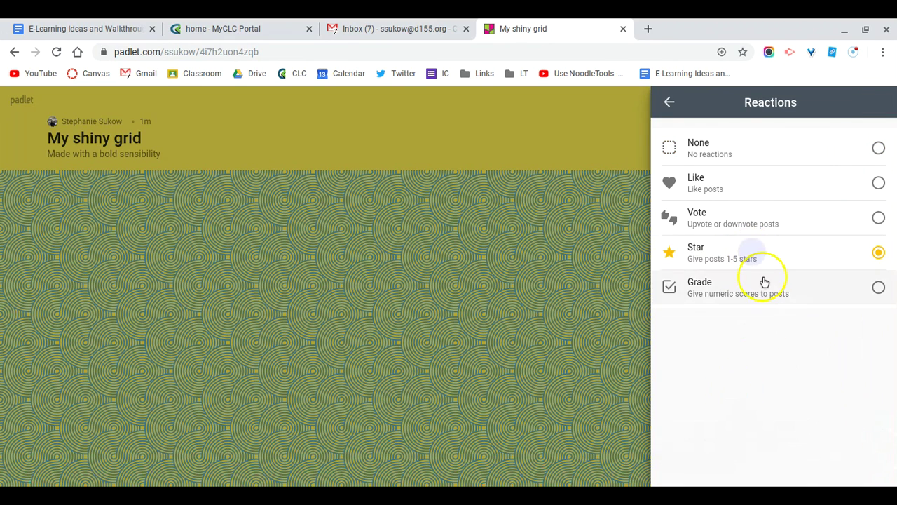
click(669, 102)
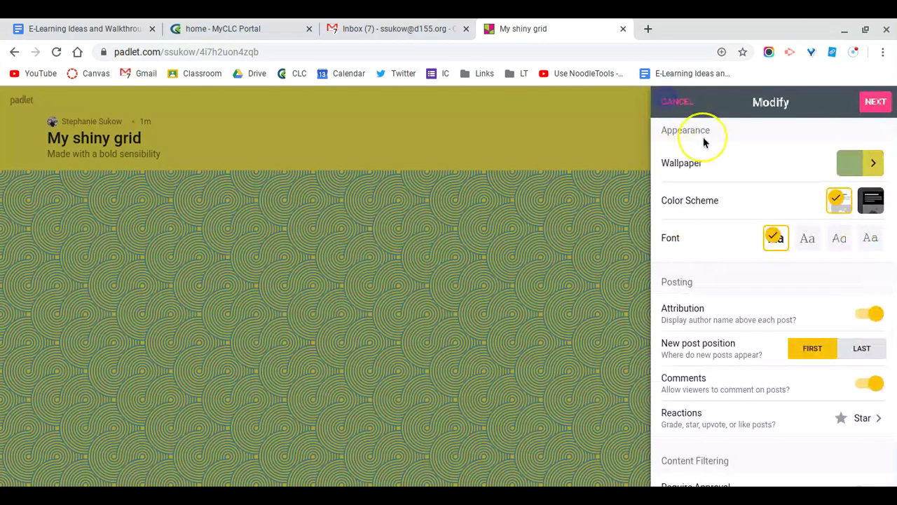
- Turn on the profanity filter and finish the padlet setup to start posting
scroll(671, 396, down, 2)
scroll(701, 396, down, 3)
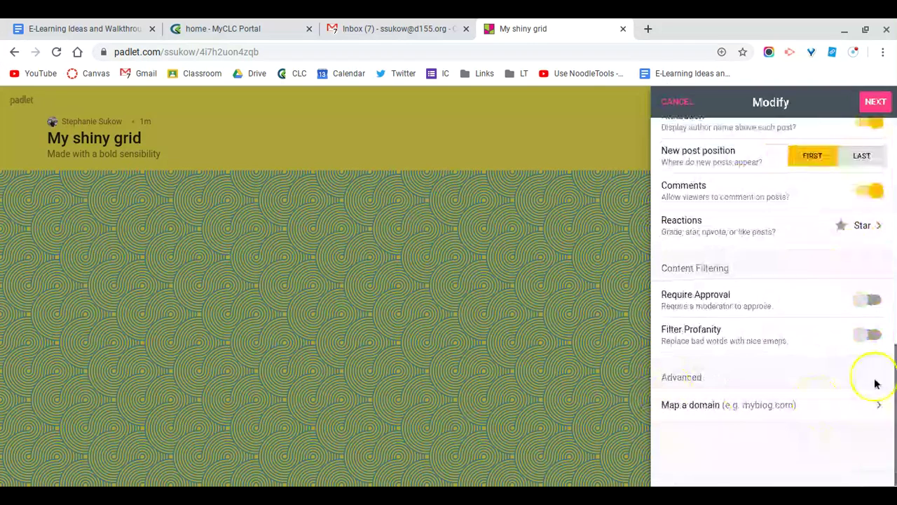
click(876, 335)
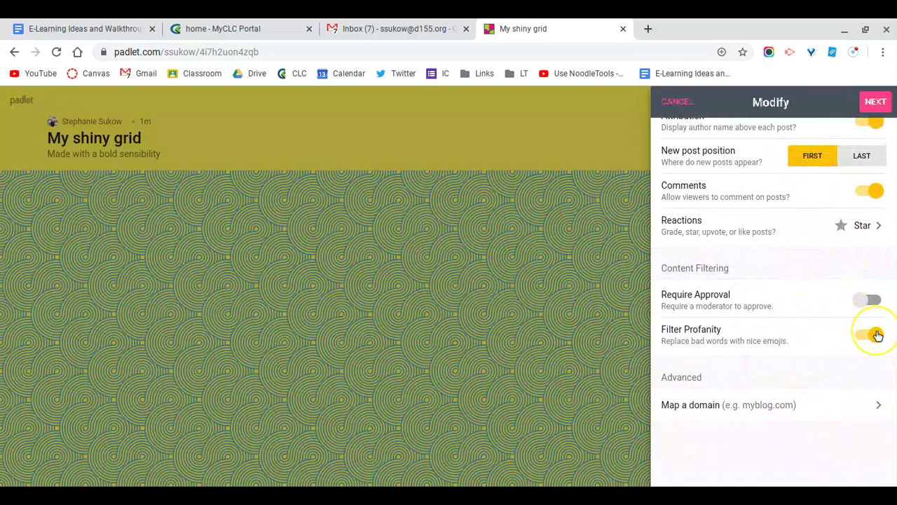
click(873, 101)
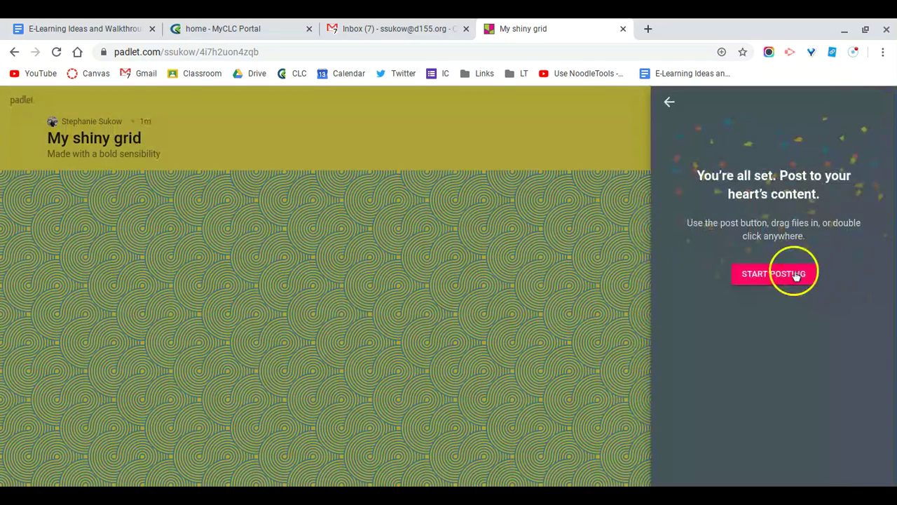
click(795, 272)
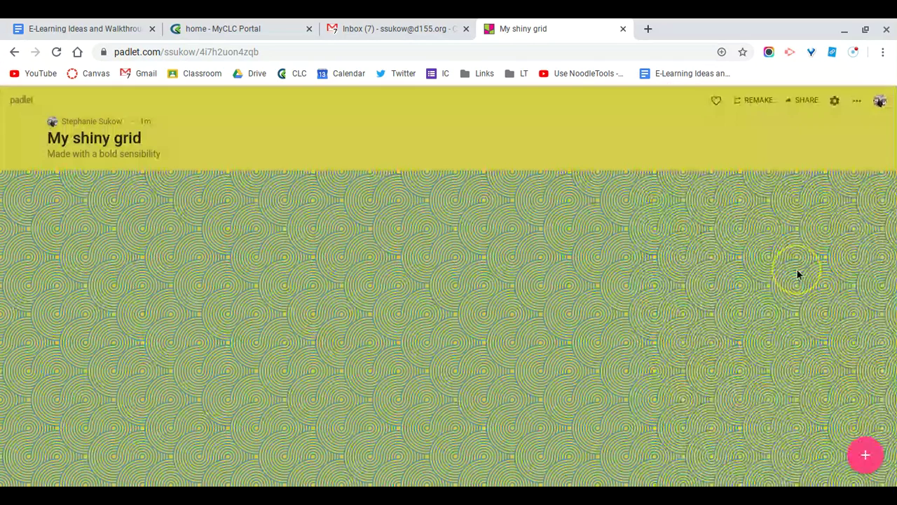
- Copy the padlet's link to the clipboard from its sharing options
click(799, 103)
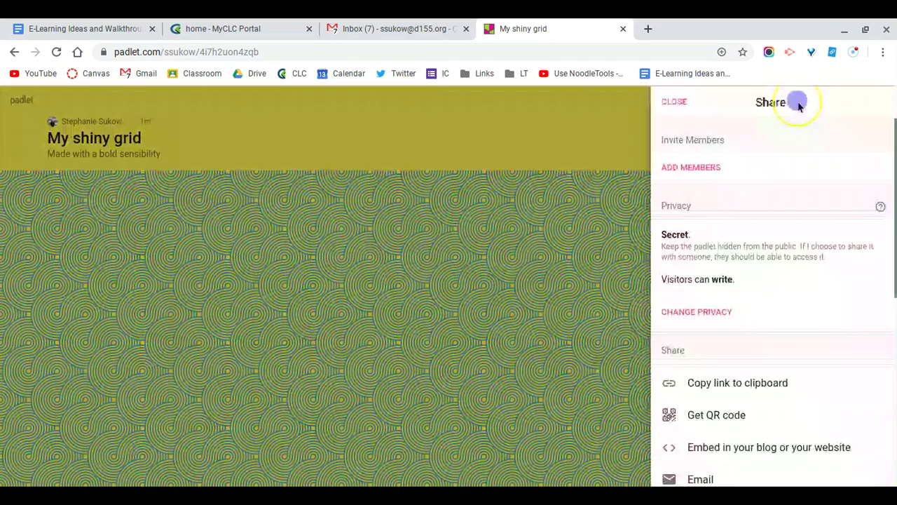
scroll(785, 361, down, 1)
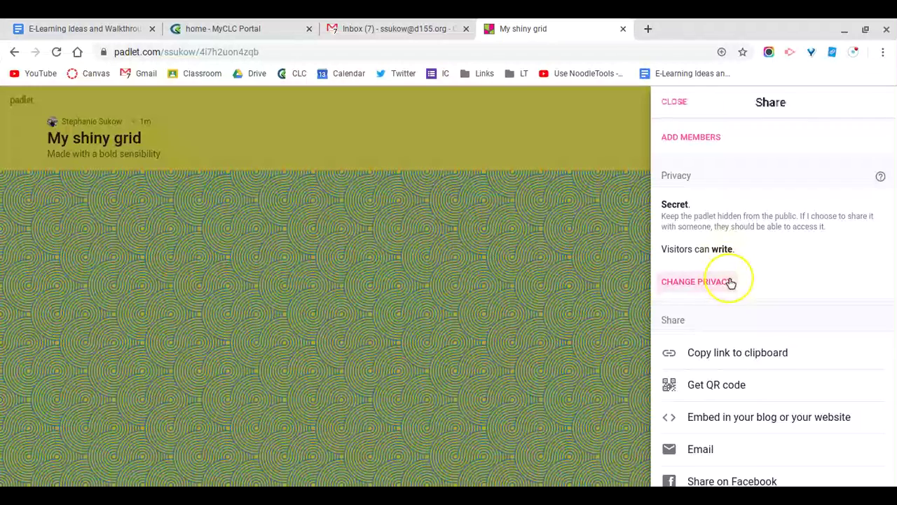
click(755, 354)
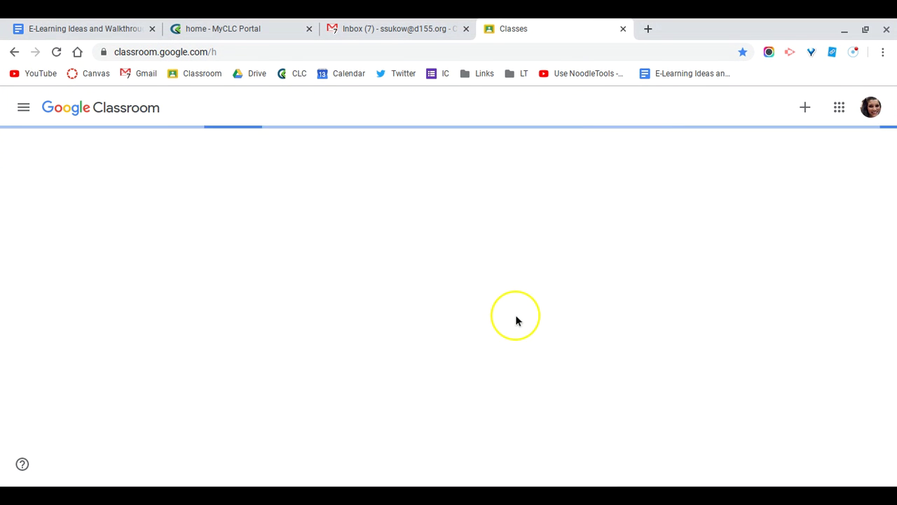
- In Google Classroom, open the classwork of the Humanities (Spring 2019) class and start a new assignment
click(493, 166)
click(424, 110)
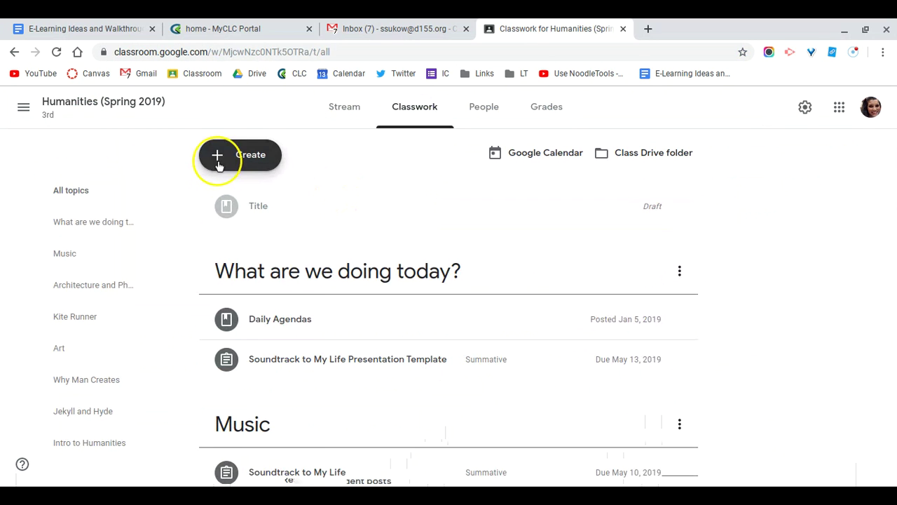
click(218, 160)
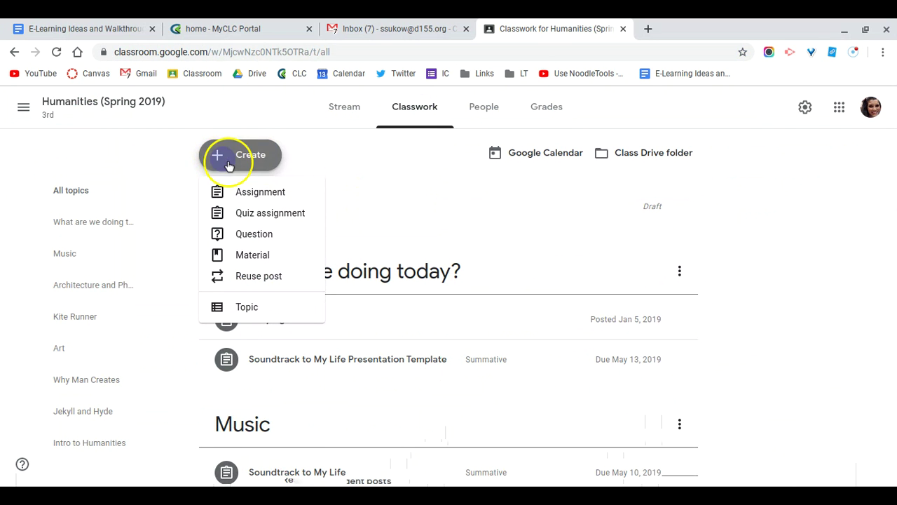
click(277, 194)
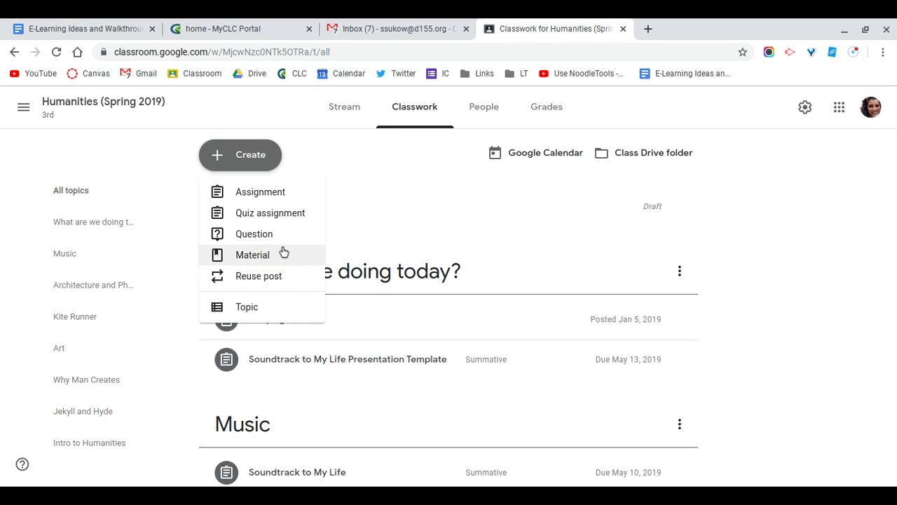
click(284, 192)
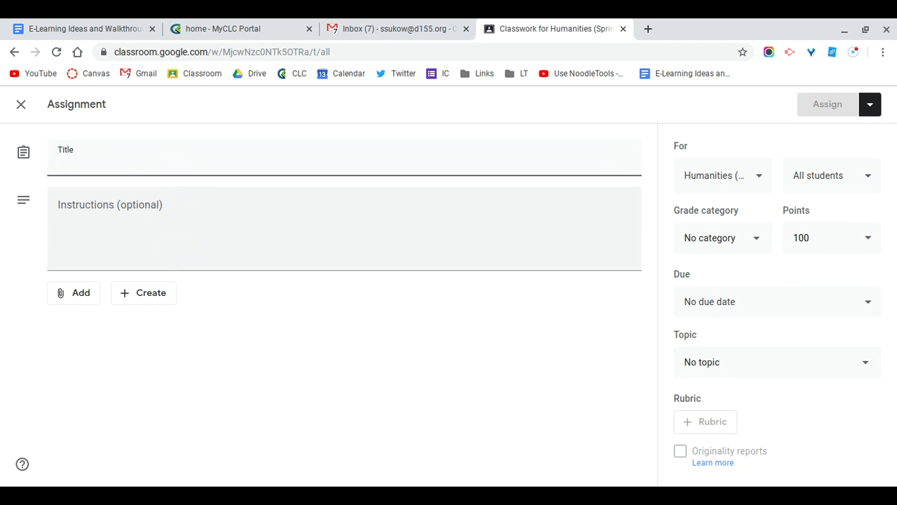
- View the list of classes the assignment can be posted to
click(728, 171)
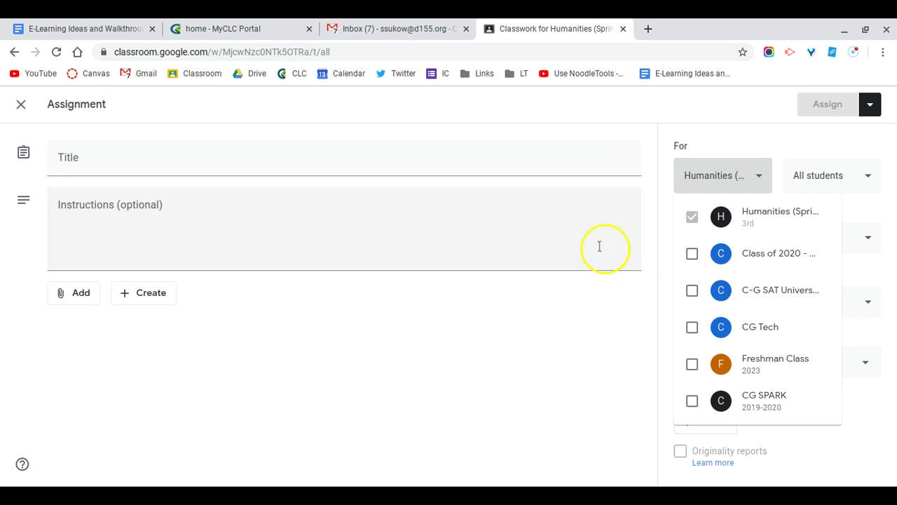
click(562, 241)
click(569, 399)
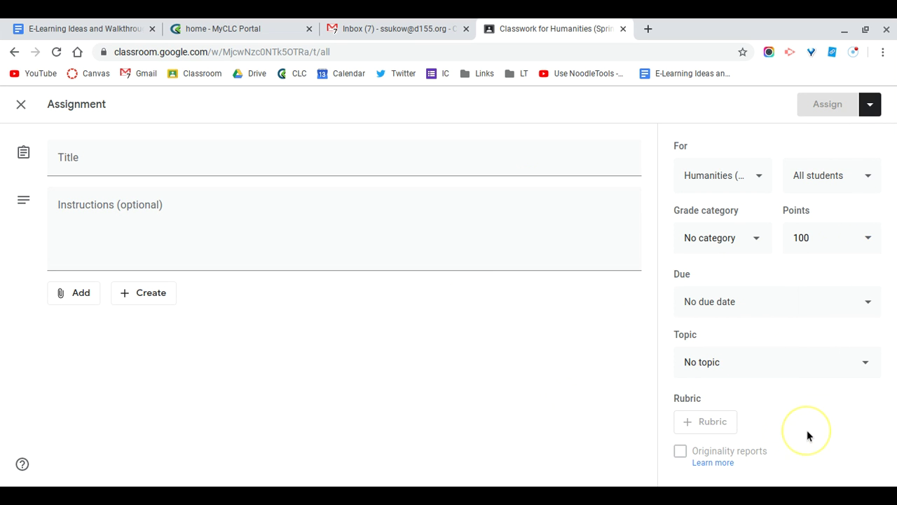
- Set the assignment's topic to "What are we doing today?"
click(772, 363)
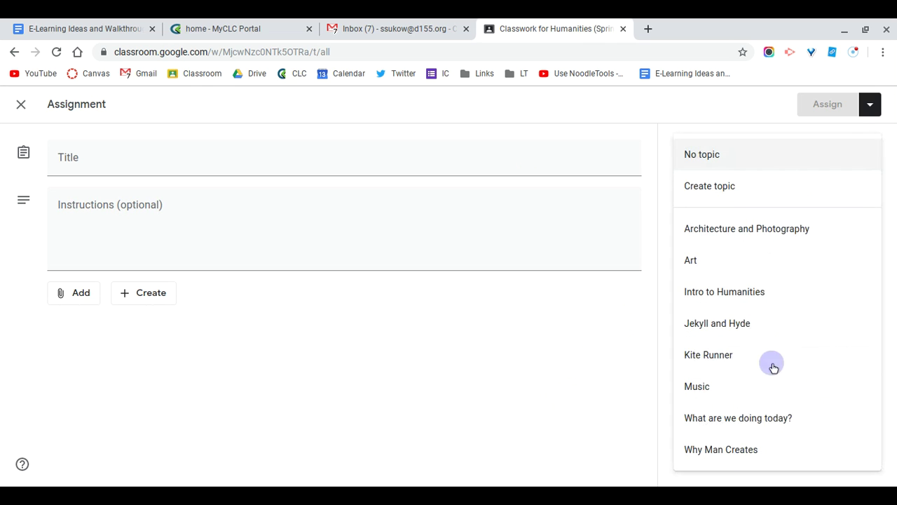
click(770, 418)
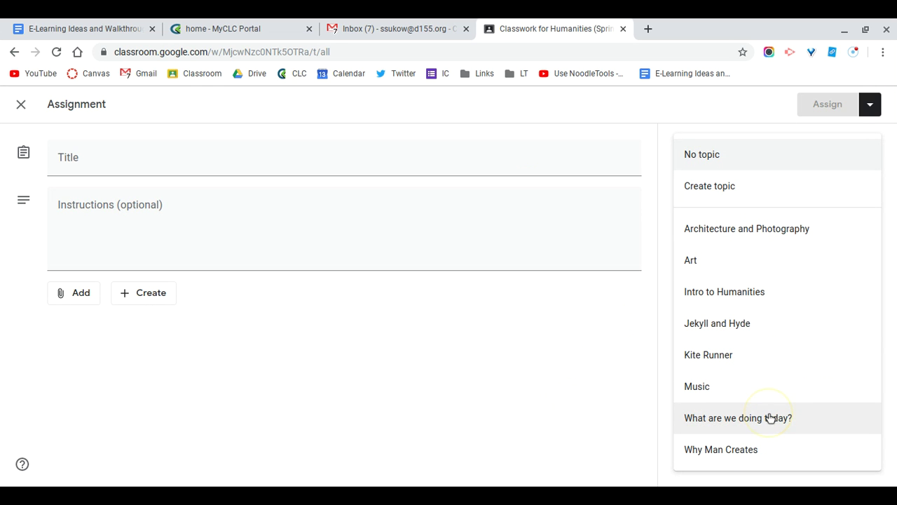
click(769, 417)
click(767, 406)
click(763, 416)
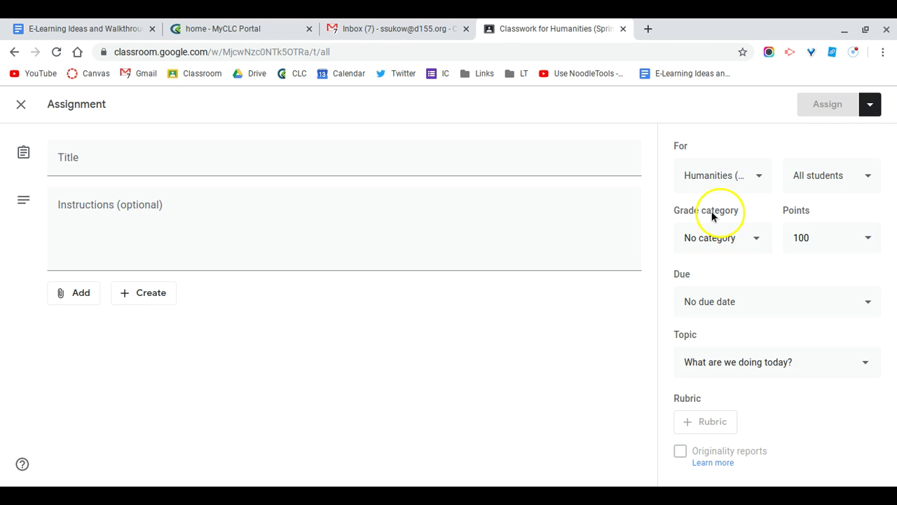
- Leave the Google Classroom assignment for the "My shiny grid" padlet in Padlet and start a remake titled "2nd My shiny grid"
click(11, 54)
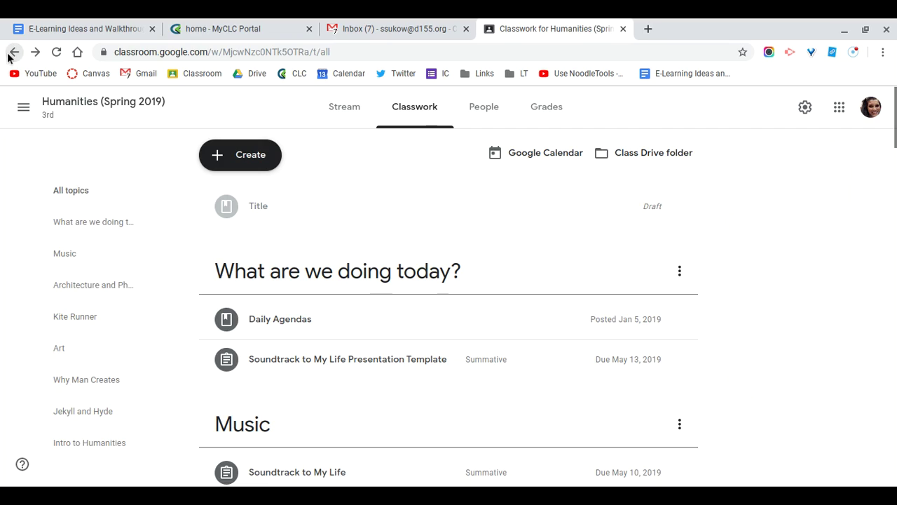
click(68, 189)
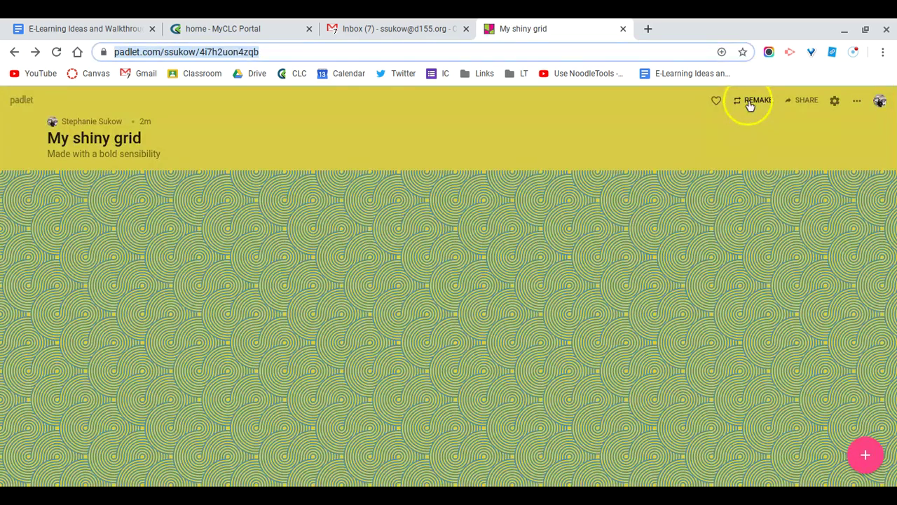
click(749, 104)
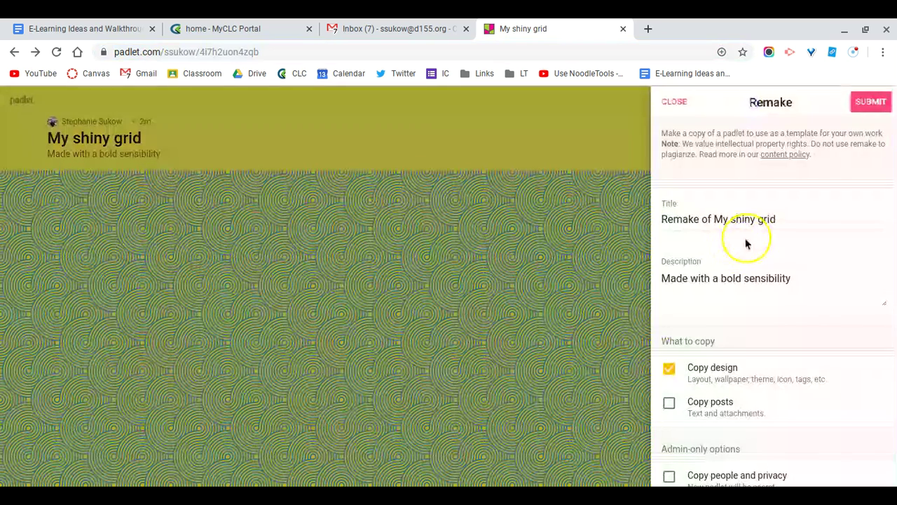
drag(799, 218, 647, 225)
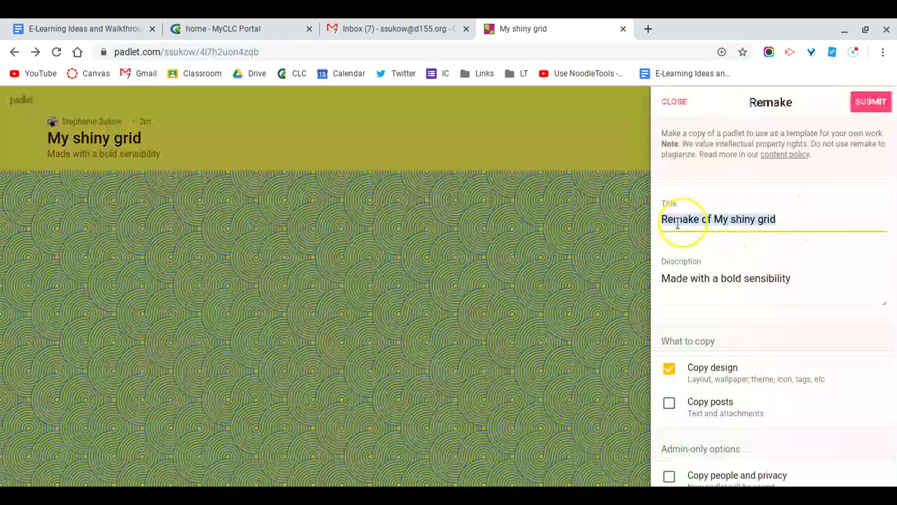
click(712, 219)
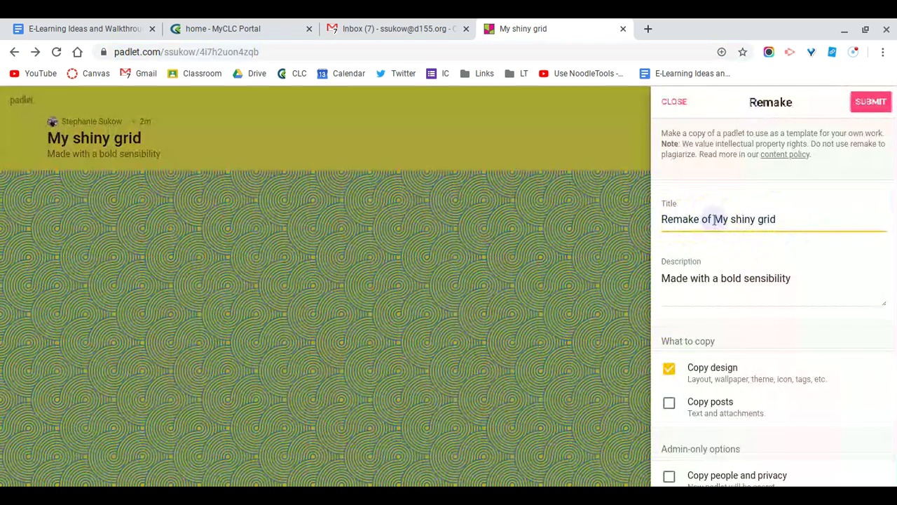
drag(714, 219, 649, 220)
key(BackSpace)
text(2nd)
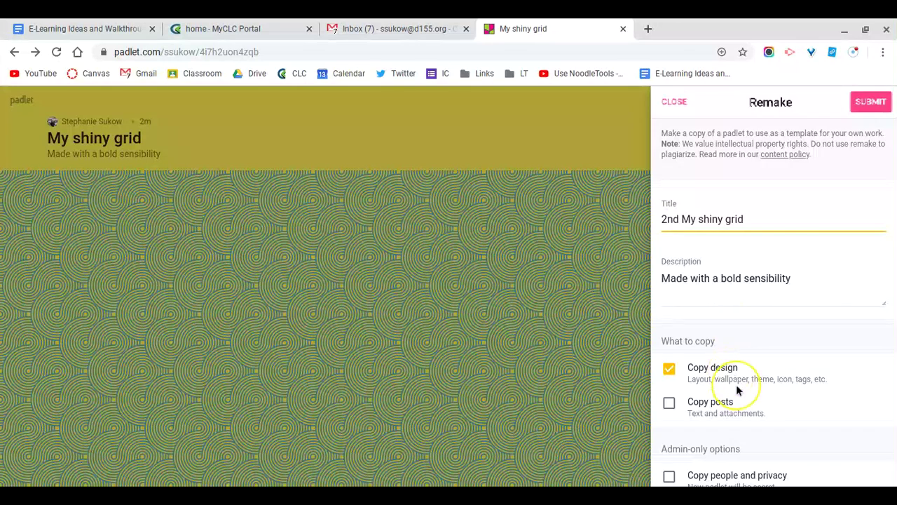
- Include people and privacy as well as authorship in the remake, keeping the design copied, and submit it
scroll(743, 406, down, 1)
scroll(745, 419, down, 1)
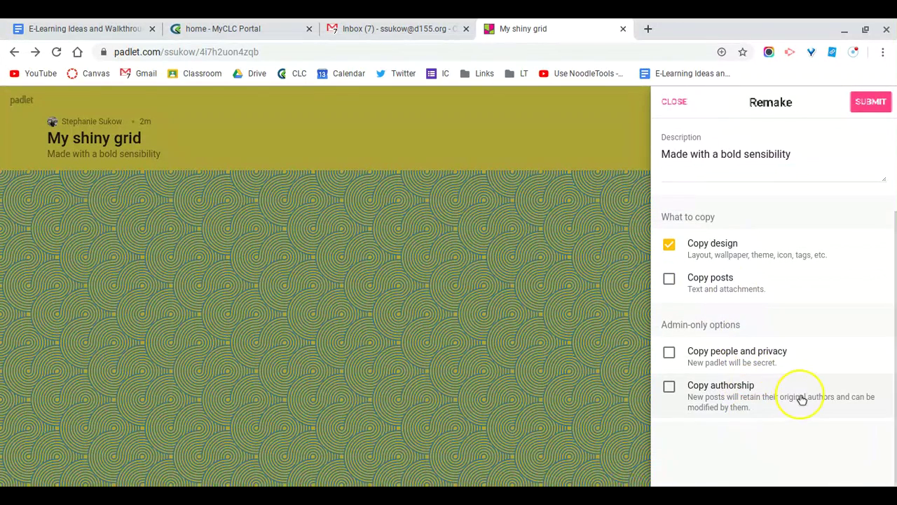
click(761, 348)
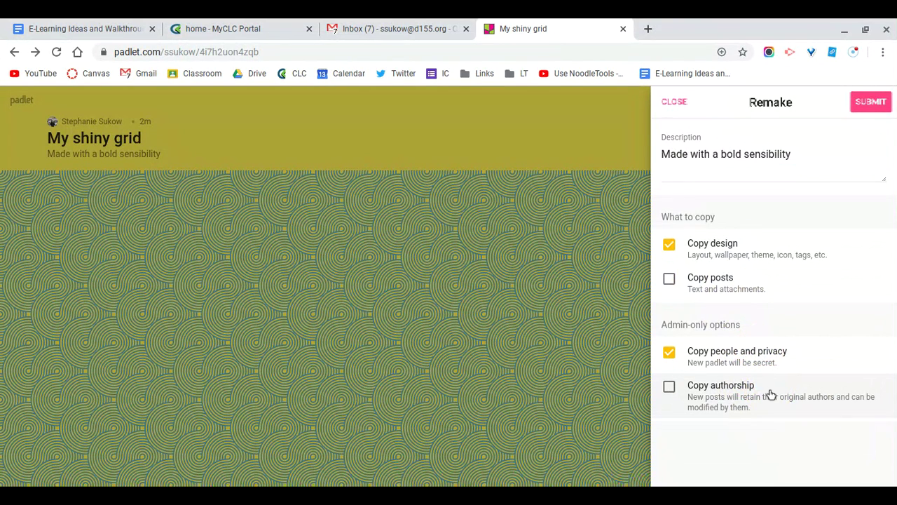
click(770, 395)
click(866, 110)
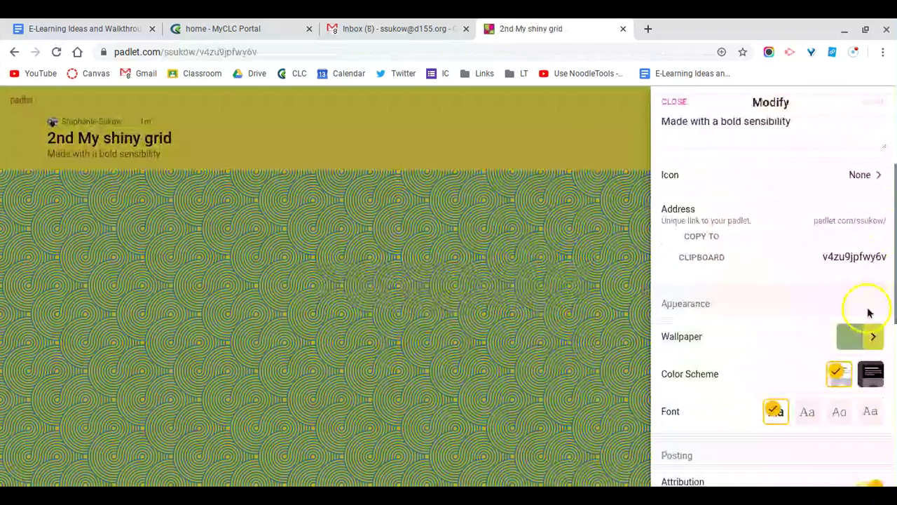
- Review the new padlet's address, appearance, posting and content filtering settings, leaving them as they are
scroll(869, 314, up, 2)
scroll(868, 315, down, 4)
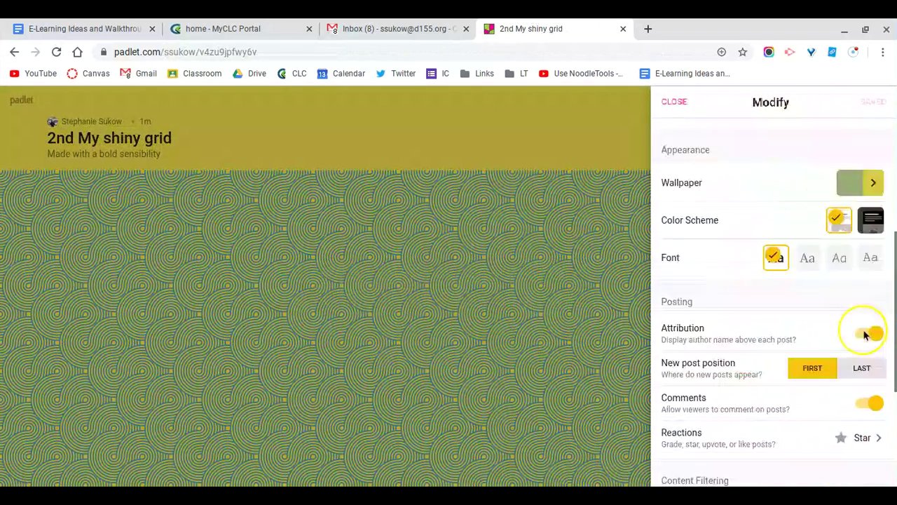
scroll(865, 335, down, 3)
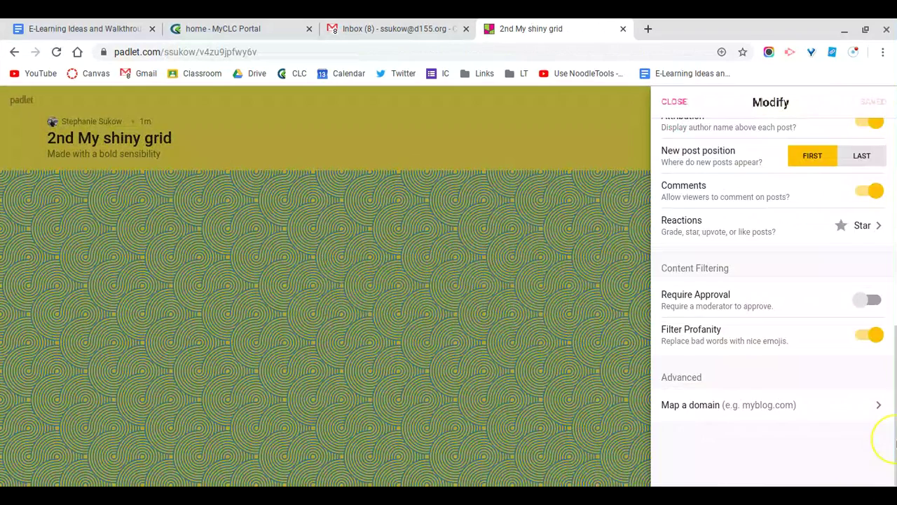
scroll(803, 220, up, 6)
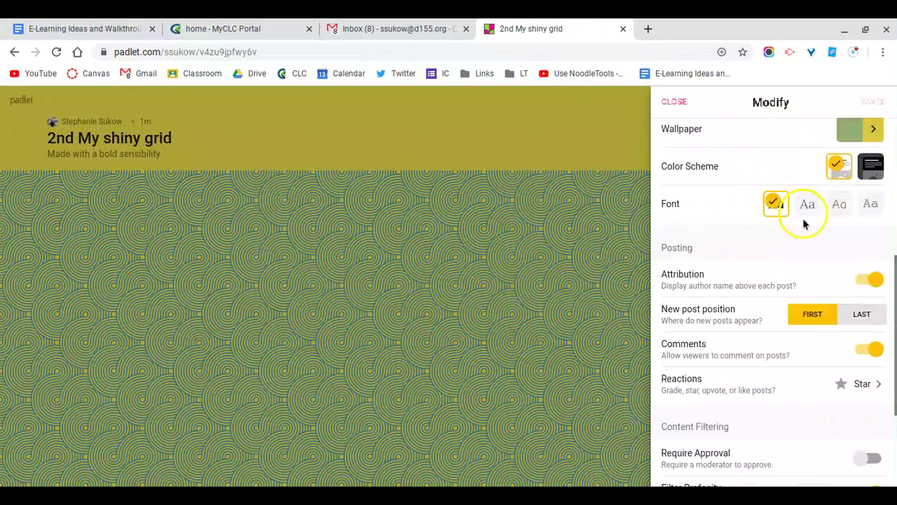
click(677, 105)
- Copy the link of the "2nd My shiny grid" padlet to the clipboard from its sharing options
click(798, 103)
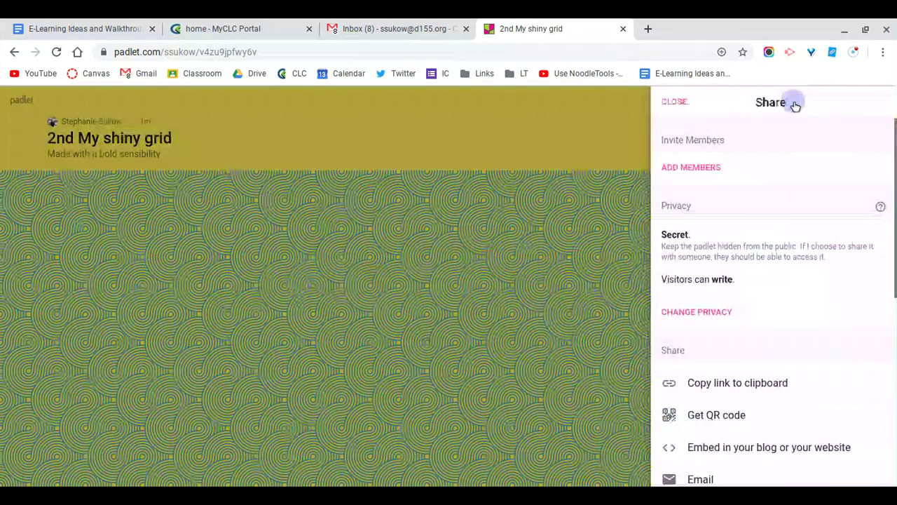
click(777, 384)
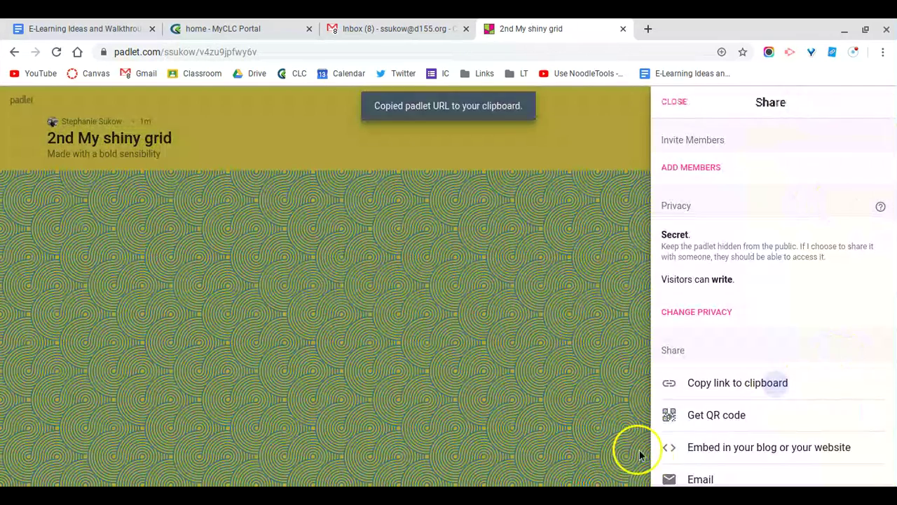